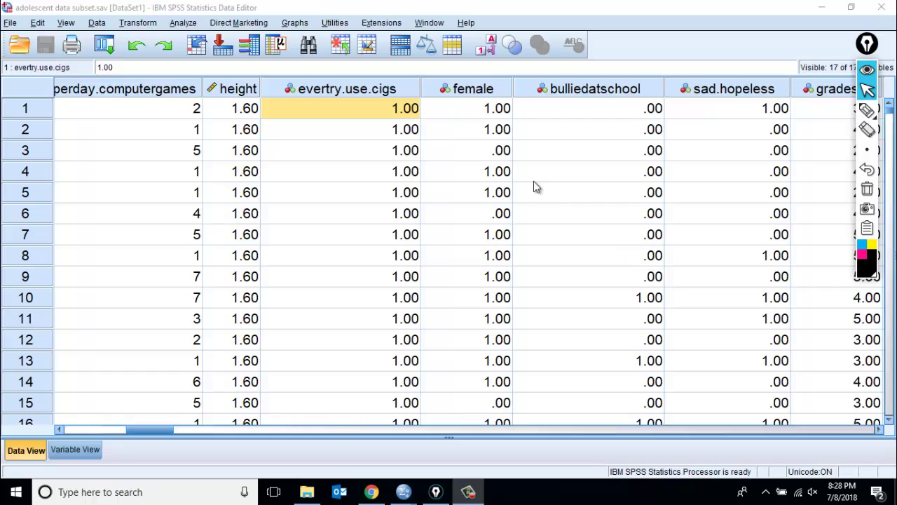
left_click(184, 25)
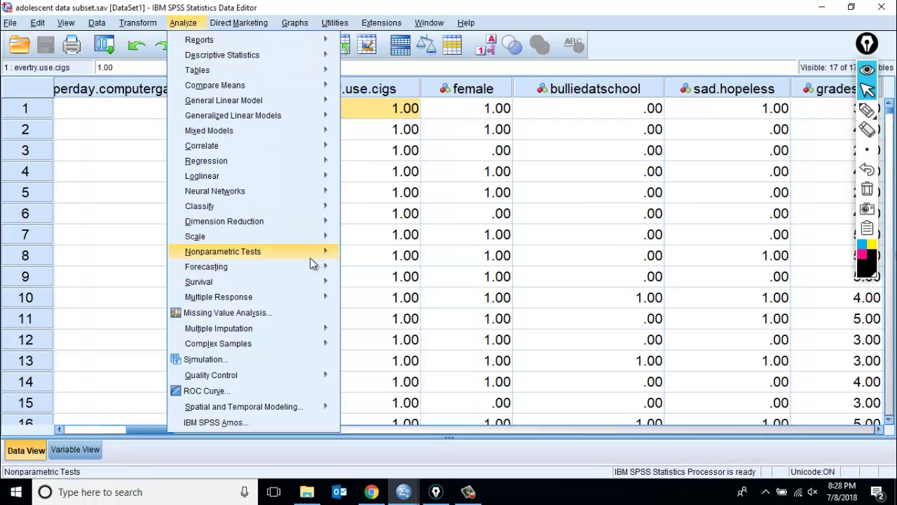
mouse_move(312, 253)
mouse_move(389, 303)
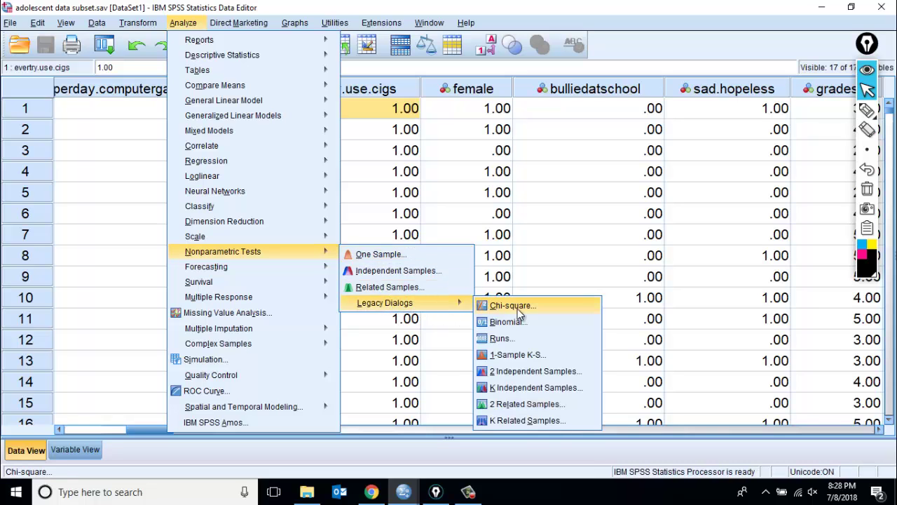
left_click(512, 321)
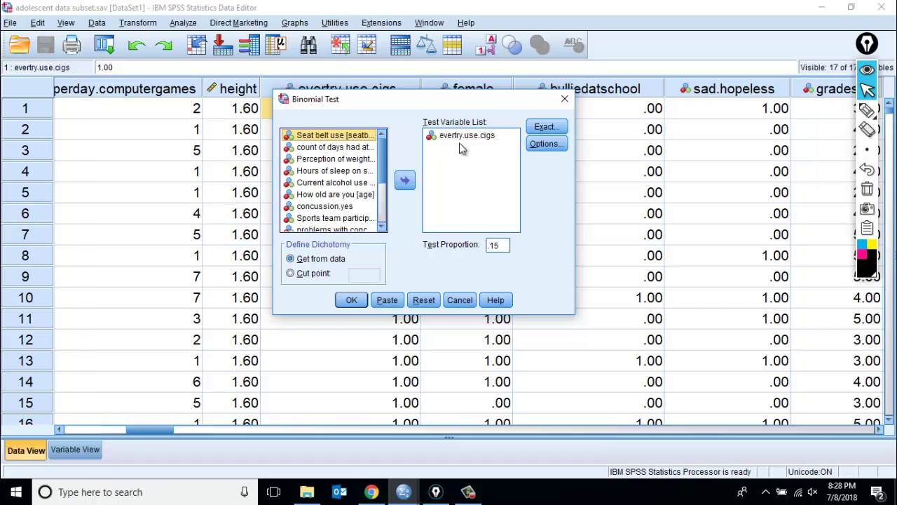
left_click(481, 137)
left_click(452, 160)
left_click(564, 99)
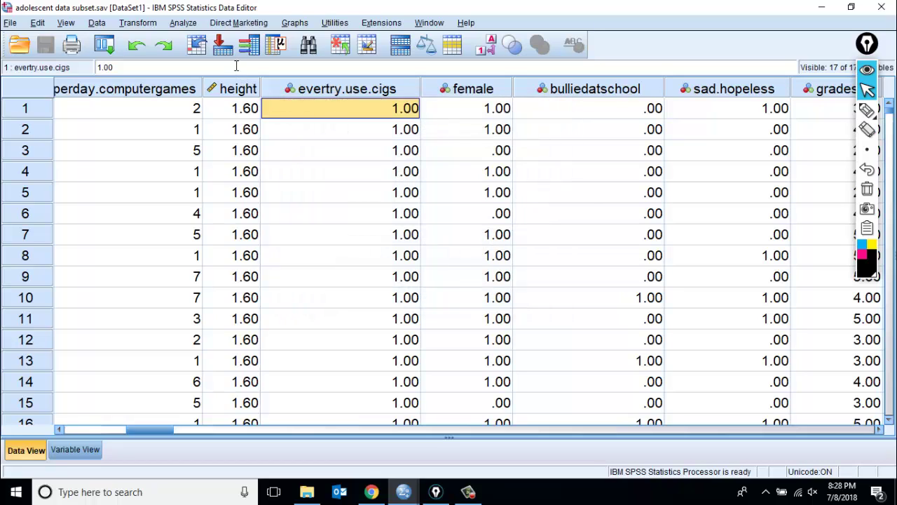
Open the One-Sample Nonparametric Tests setup and reset its test fields to the defaults.
left_click(183, 23)
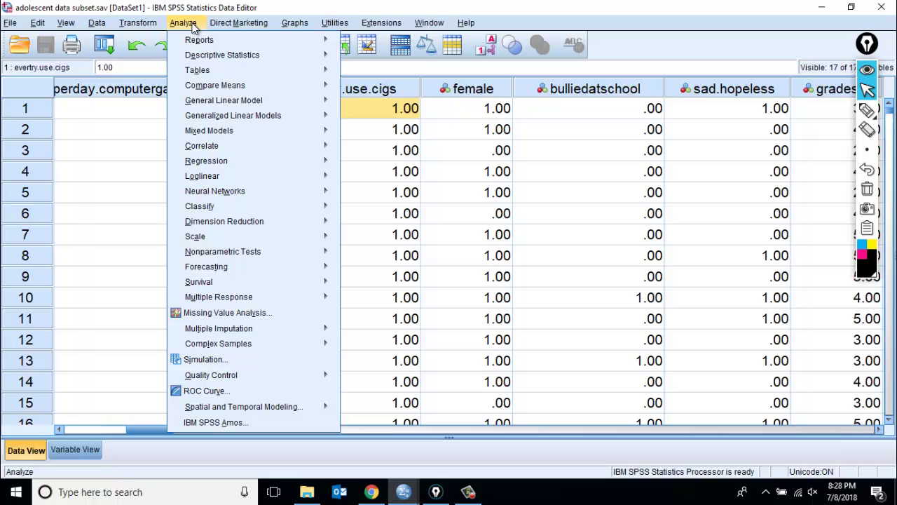
mouse_move(298, 260)
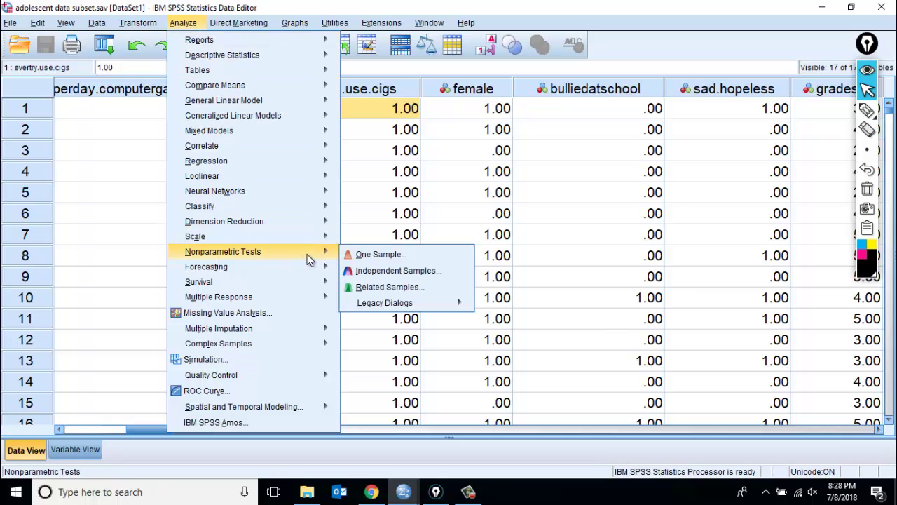
left_click(385, 255)
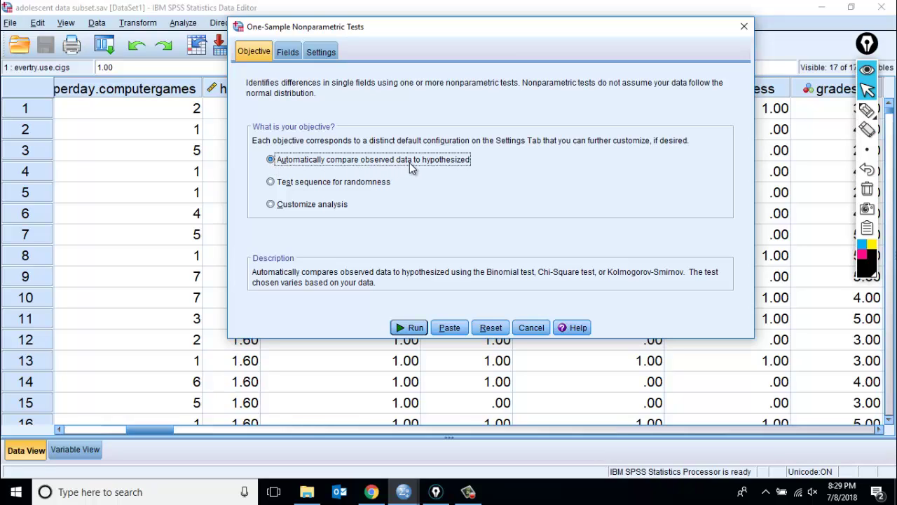
left_click(289, 52)
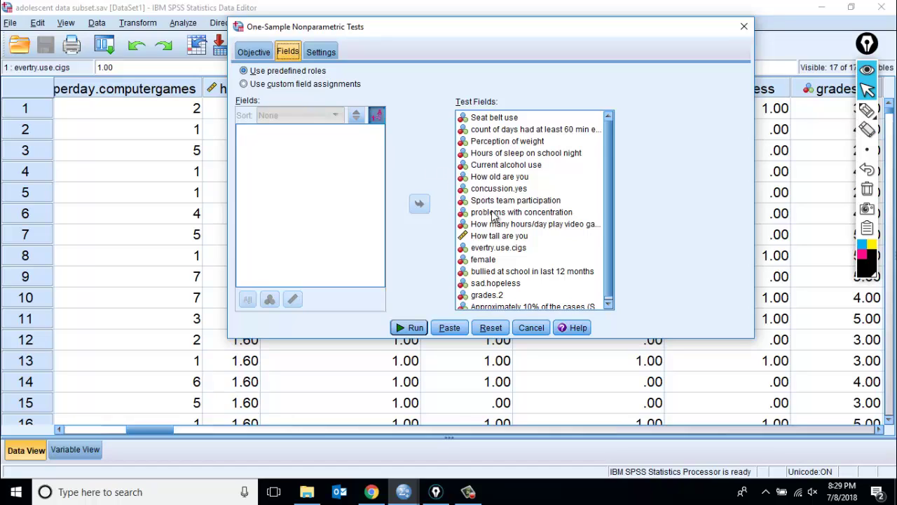
left_click(492, 329)
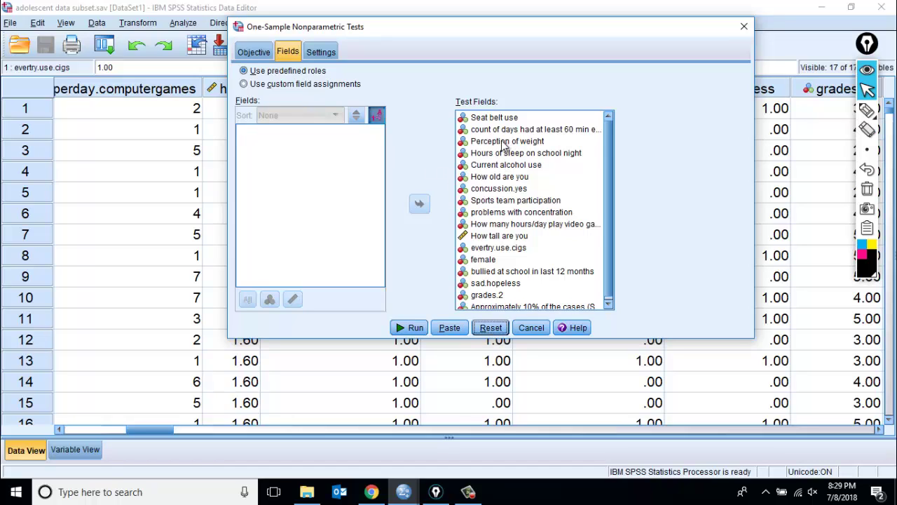
Remove every variable from the test fields except evertry.use.cigs.
left_click(494, 118)
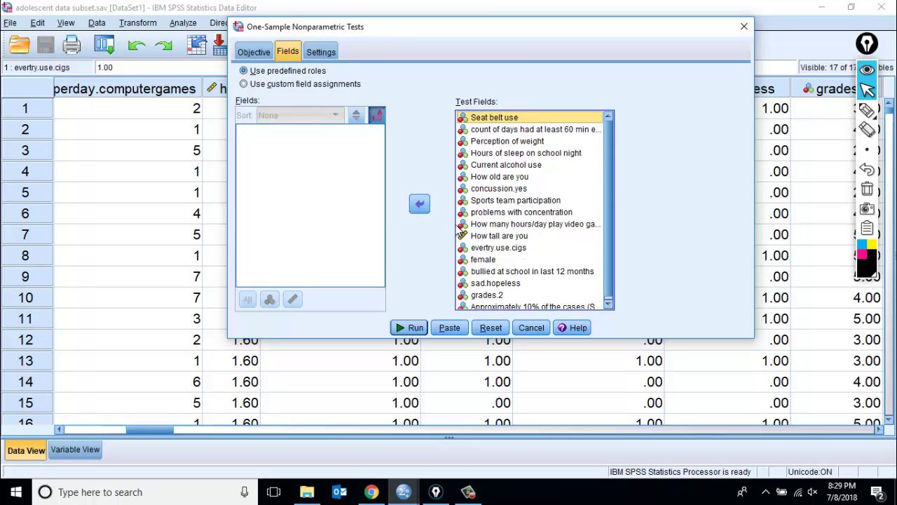
left_click(509, 236, "shift")
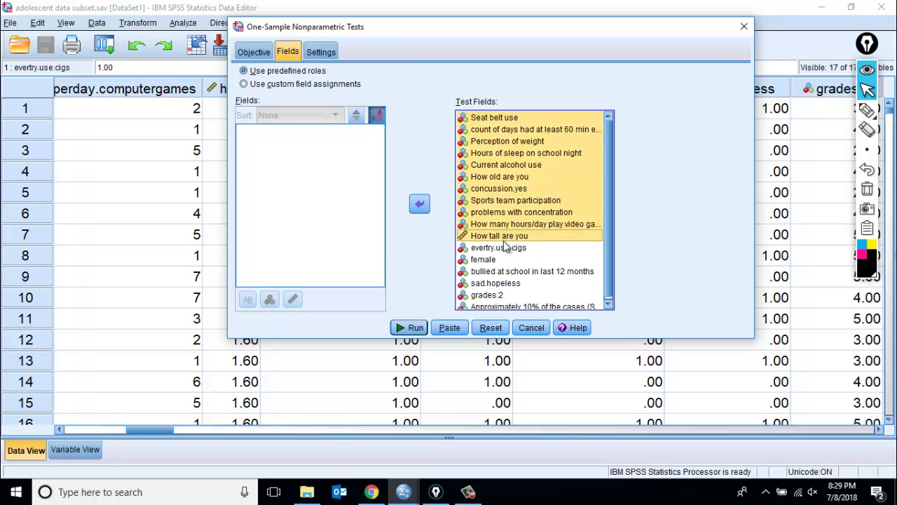
left_click(421, 209)
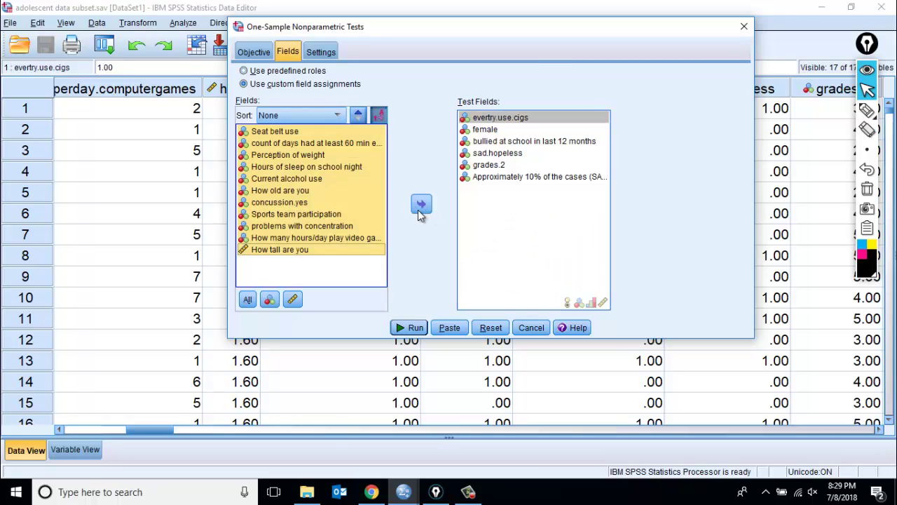
left_click(481, 130)
left_click(490, 180, "shift")
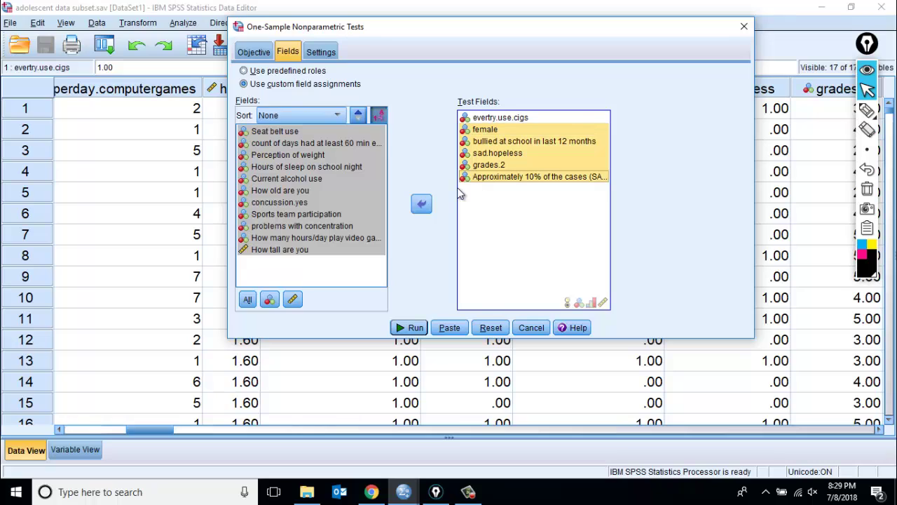
left_click(421, 204)
left_click(502, 118)
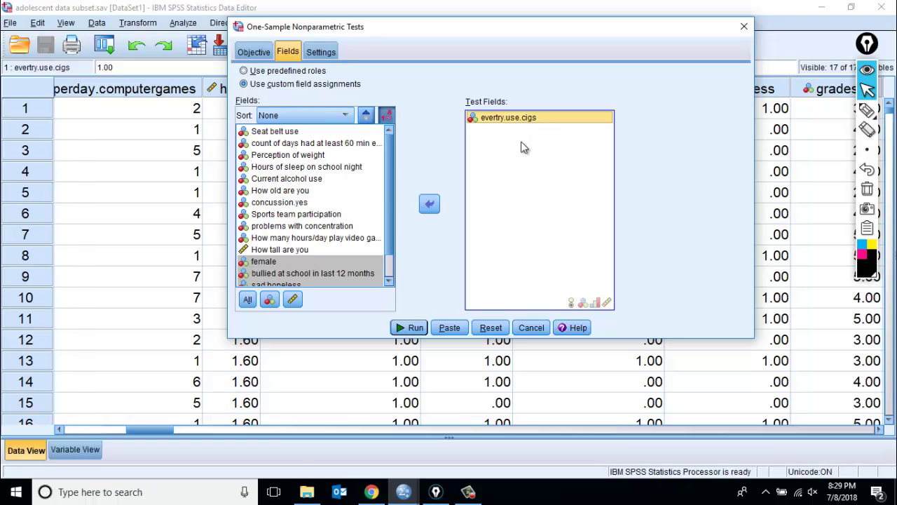
Customize the tests to compare observed binary probability to hypothesized (Binomial test), and check the significance and confidence level options.
left_click(317, 55)
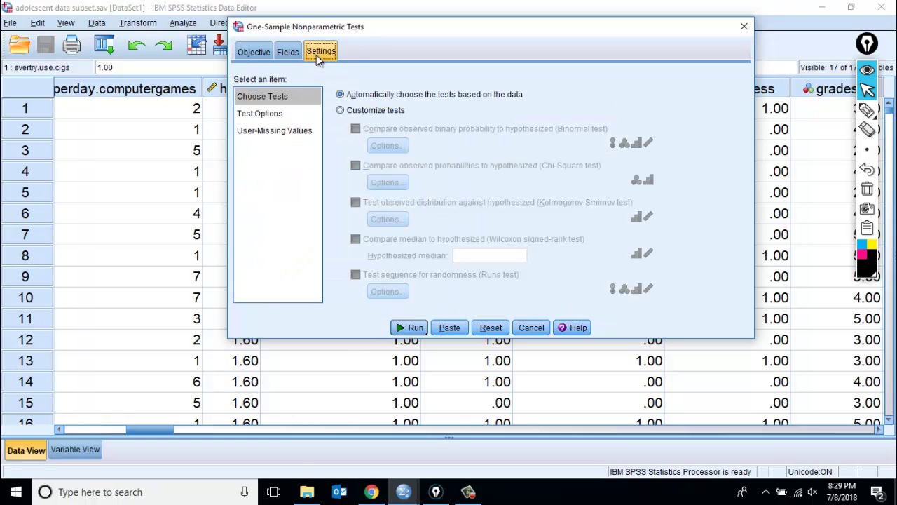
left_click(341, 110)
left_click(356, 129)
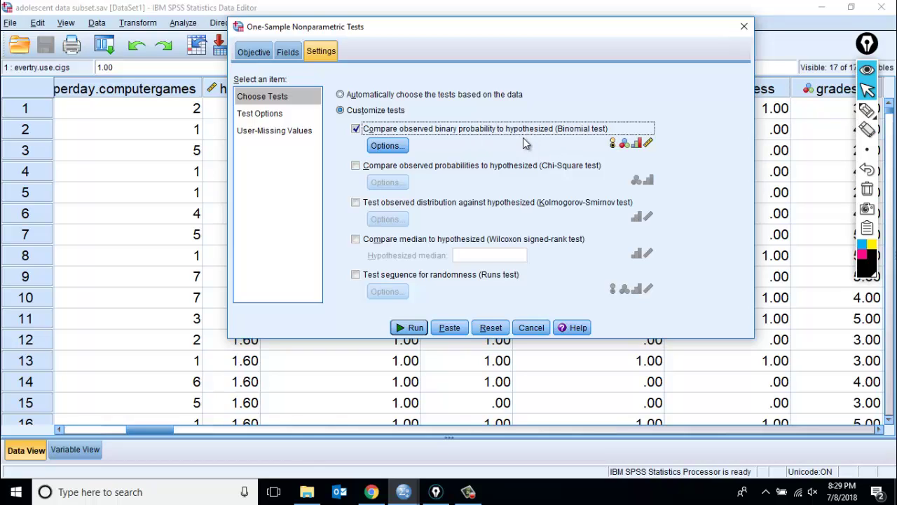
left_click(261, 113)
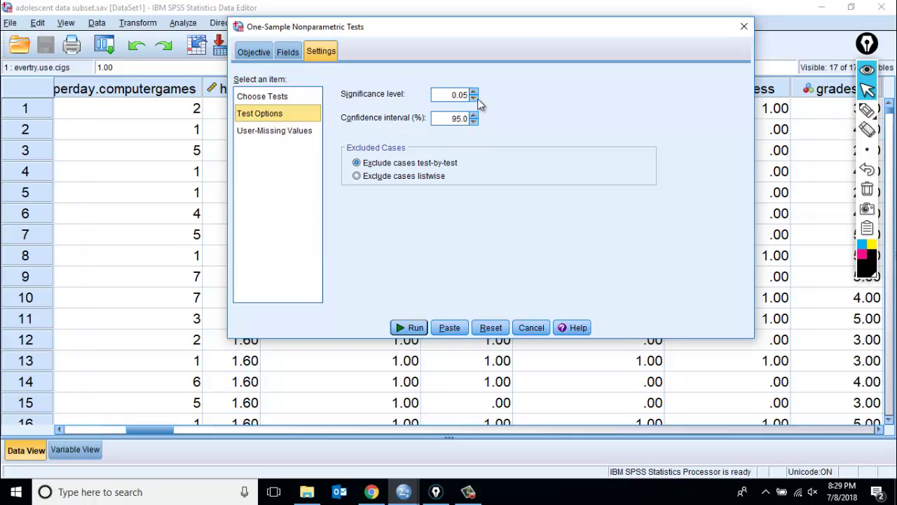
left_click(264, 98)
In the binomial options, set the hypothesized proportion to 0.4 and request the Clopper-Pearson (exact) confidence interval.
left_click(388, 145)
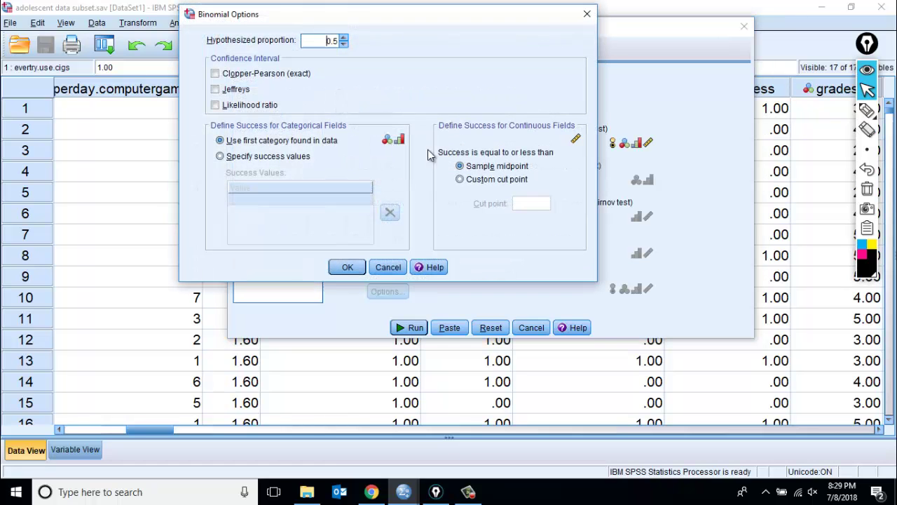
left_click_drag(432, 24, 638, 105)
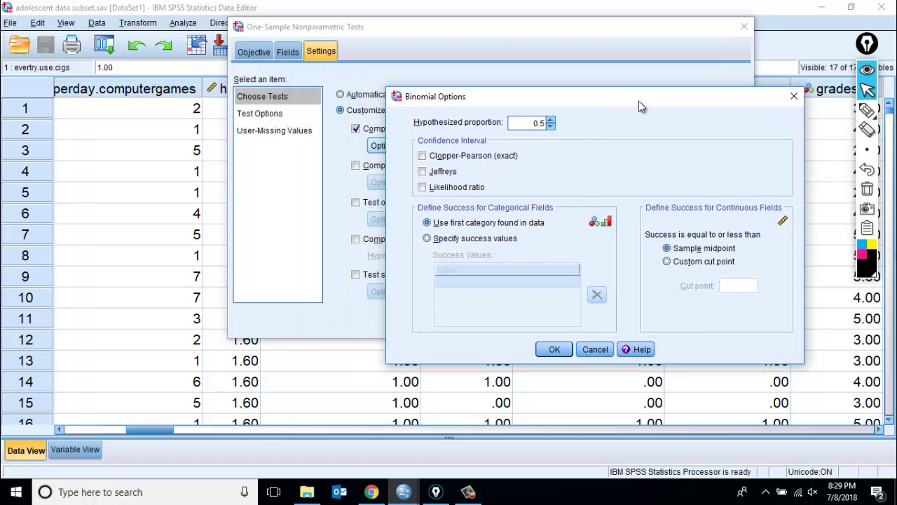
left_click(552, 127)
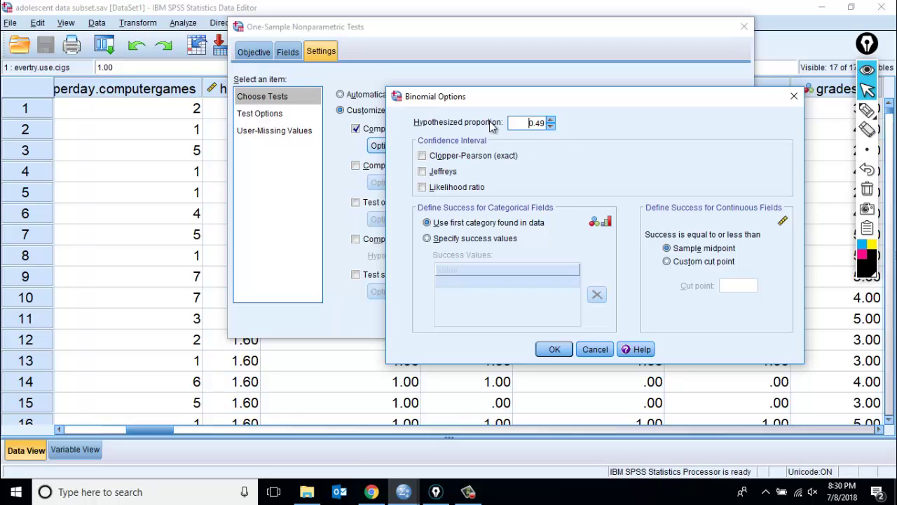
left_click(551, 127)
left_click(551, 127)
left_click(551, 128)
left_click(551, 128)
left_click(423, 157)
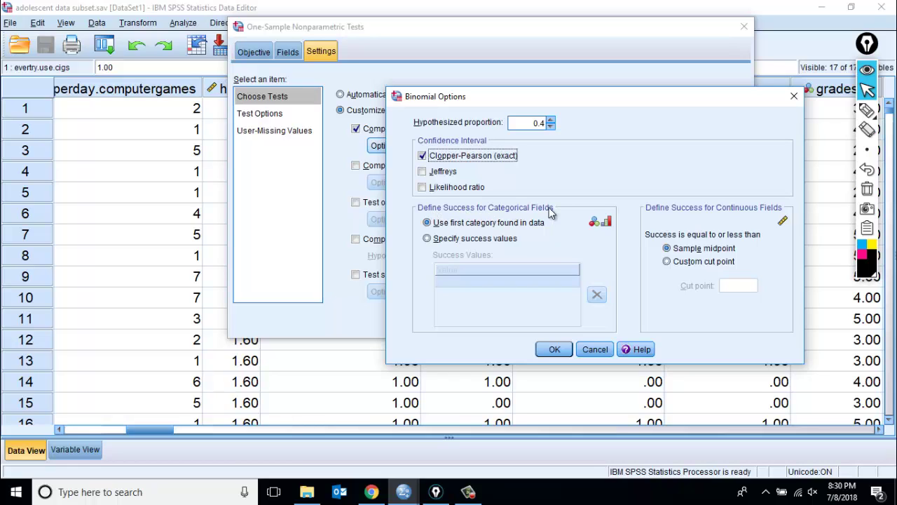
left_click(867, 110)
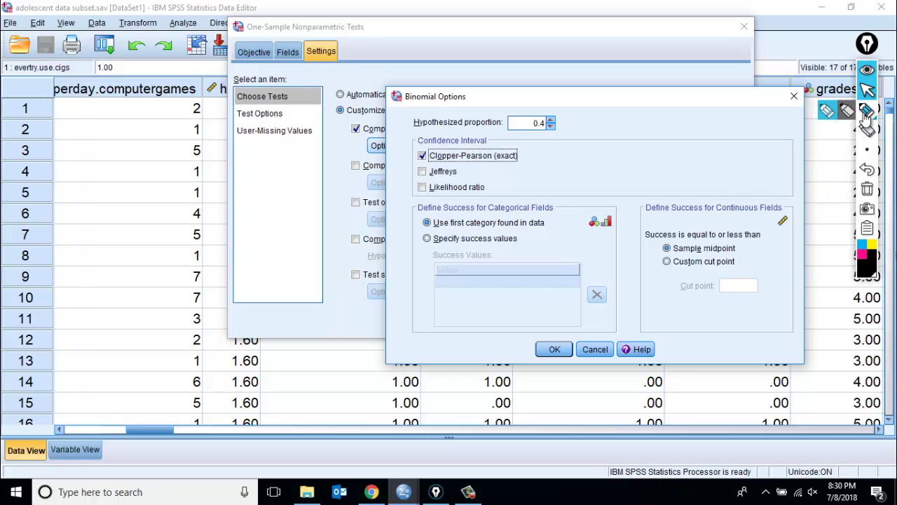
left_click_drag(439, 230, 537, 237)
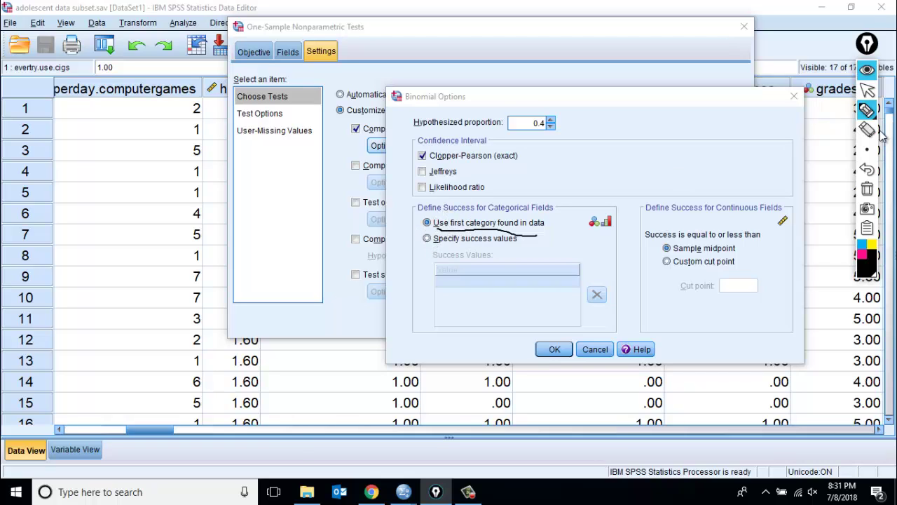
left_click(867, 194)
left_click(868, 90)
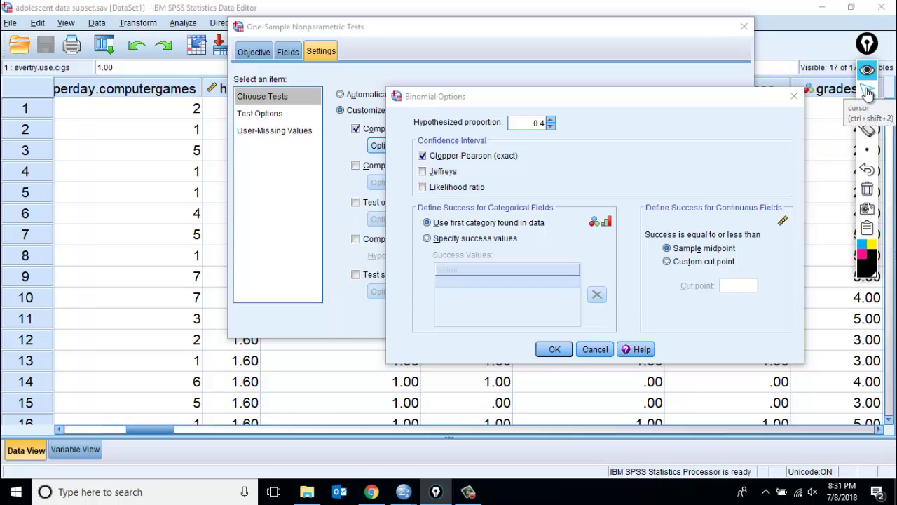
Specify 1 as the success value for categorical fields, accept the binomial options, and run the test.
left_click(427, 238)
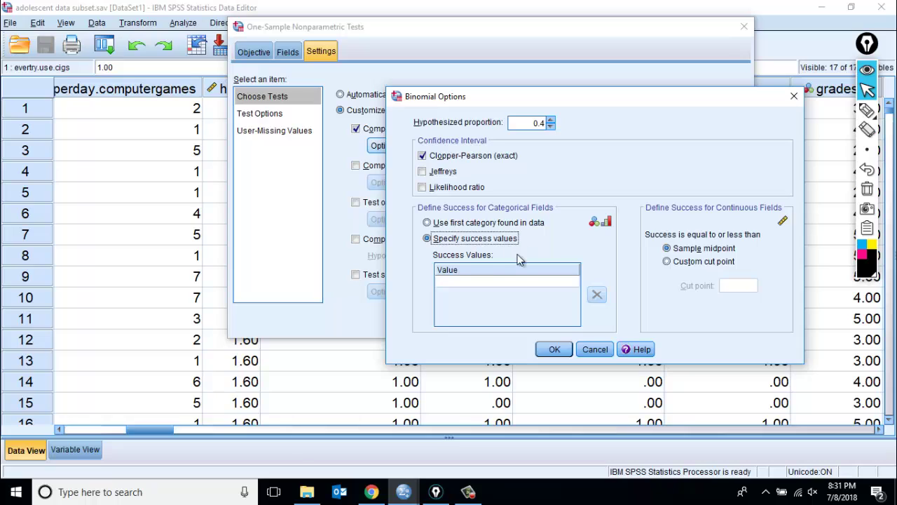
left_click(463, 281)
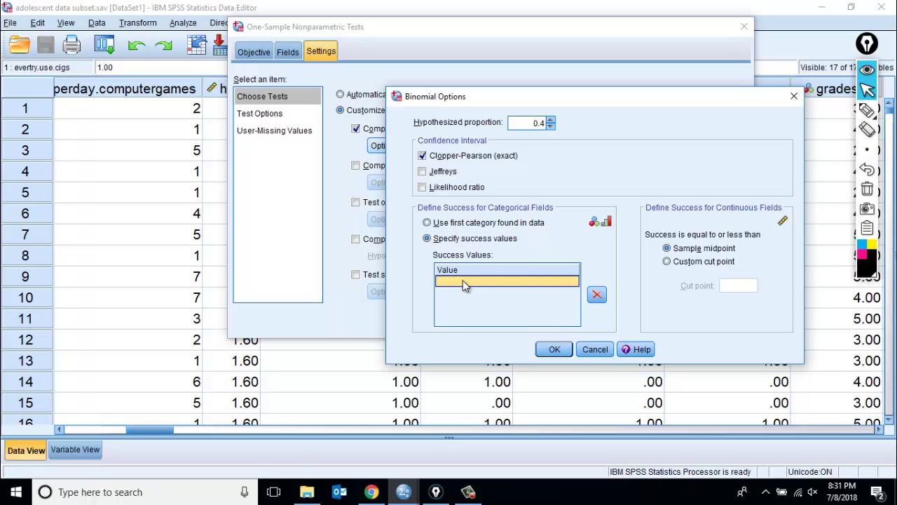
type("1")
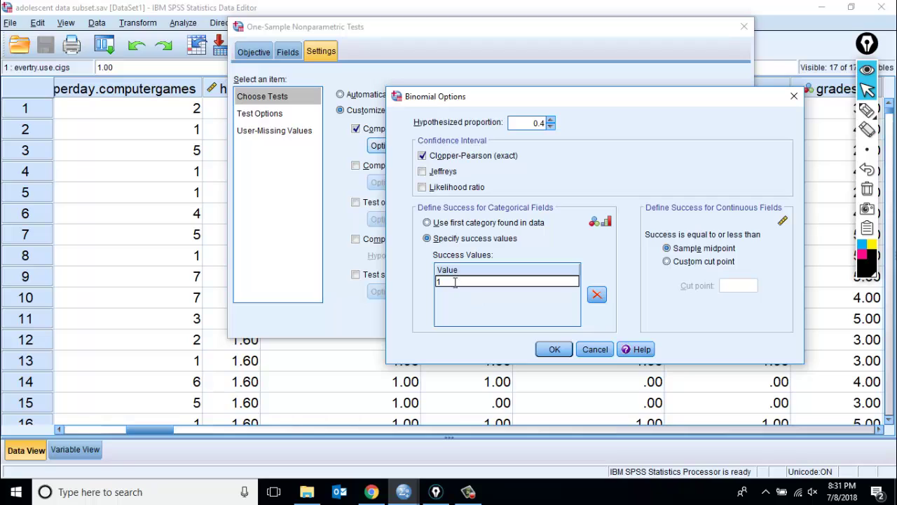
left_click(557, 350)
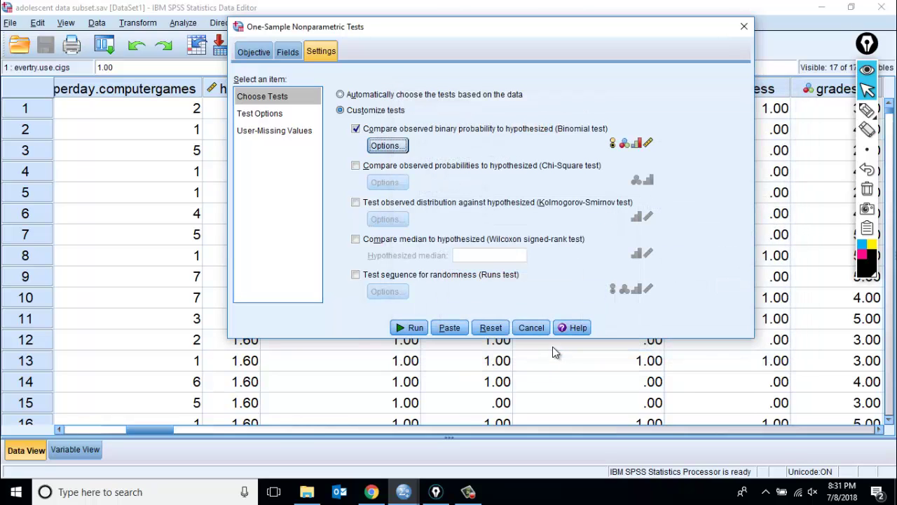
left_click(415, 328)
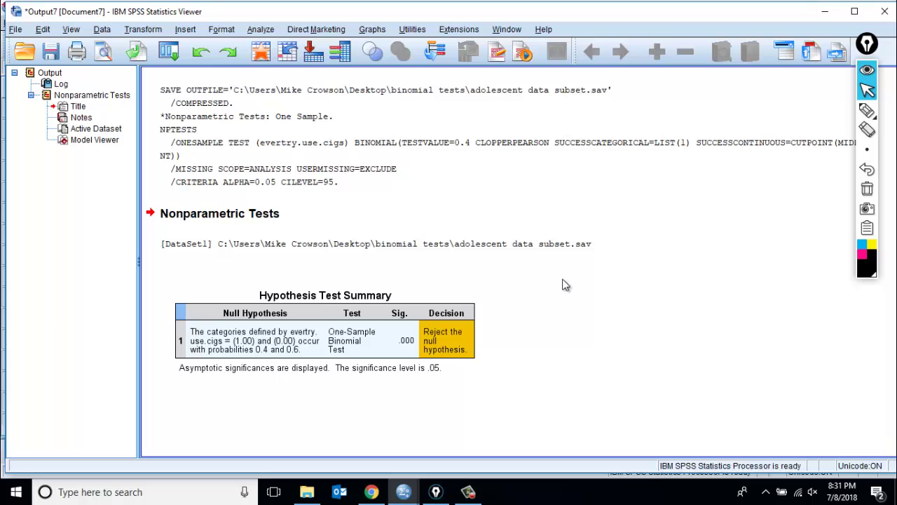
left_click(867, 111)
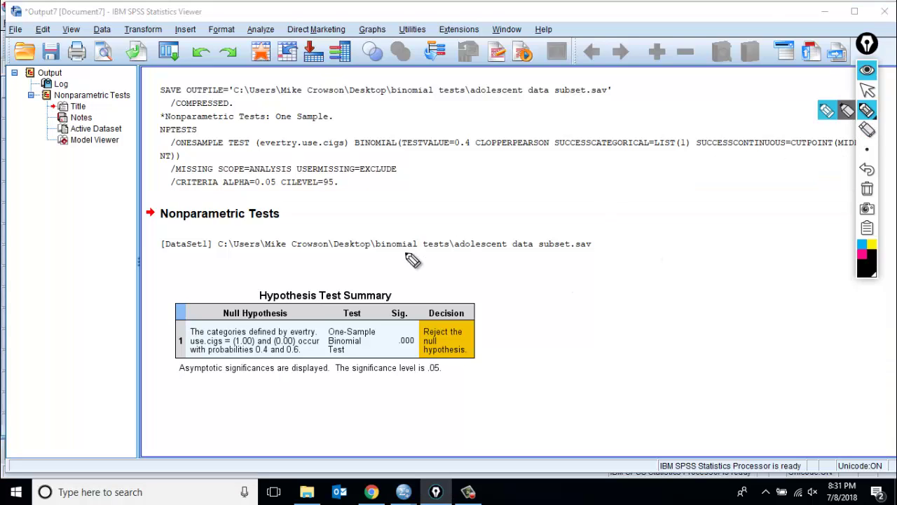
left_click_drag(275, 314, 365, 302)
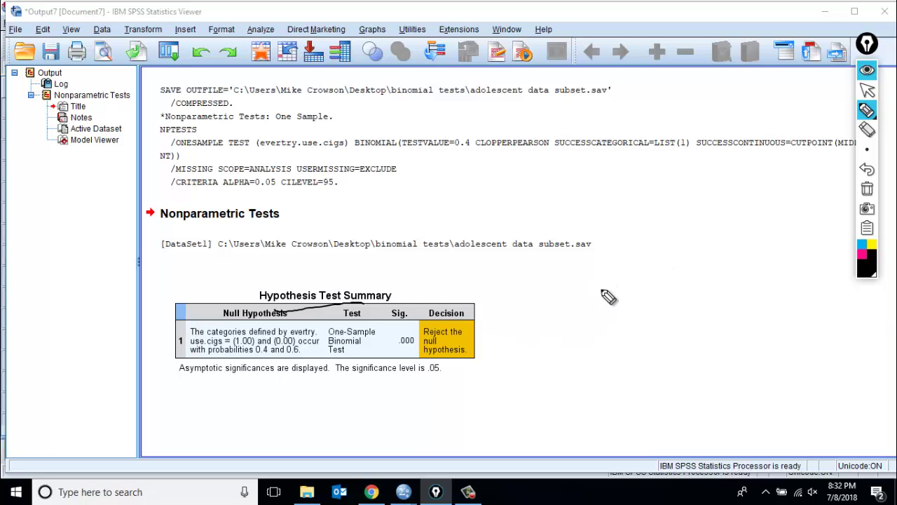
left_click(867, 90)
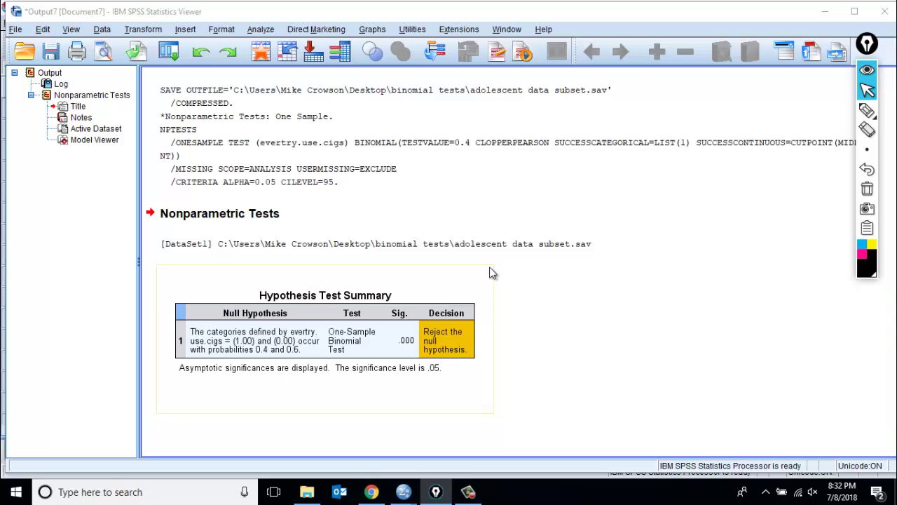
Open the Hypothesis Test Summary output in the Model Viewer and switch its summary to the Confidence Interval Summary View.
left_click(354, 317)
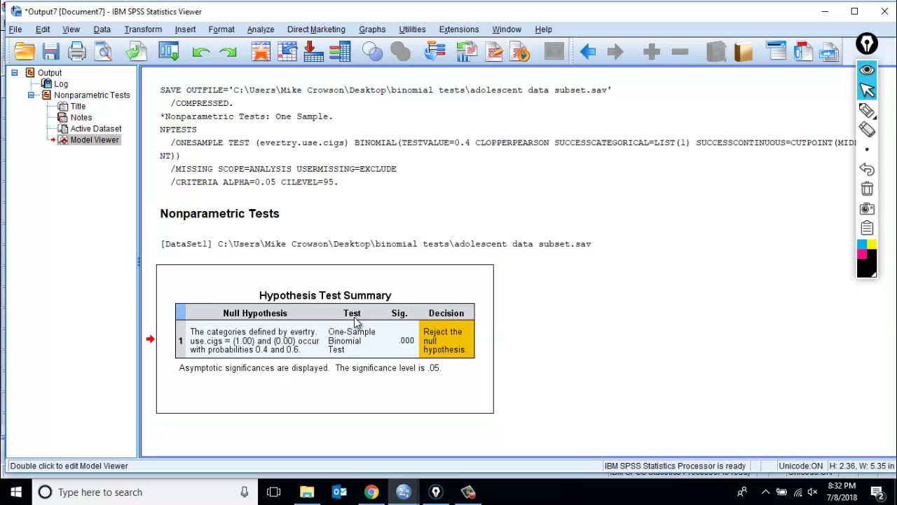
double_click(354, 318)
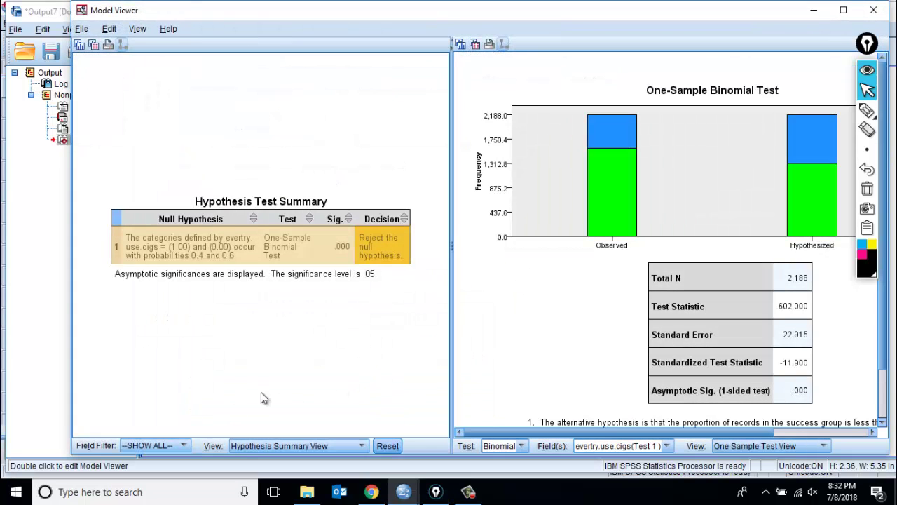
left_click(364, 446)
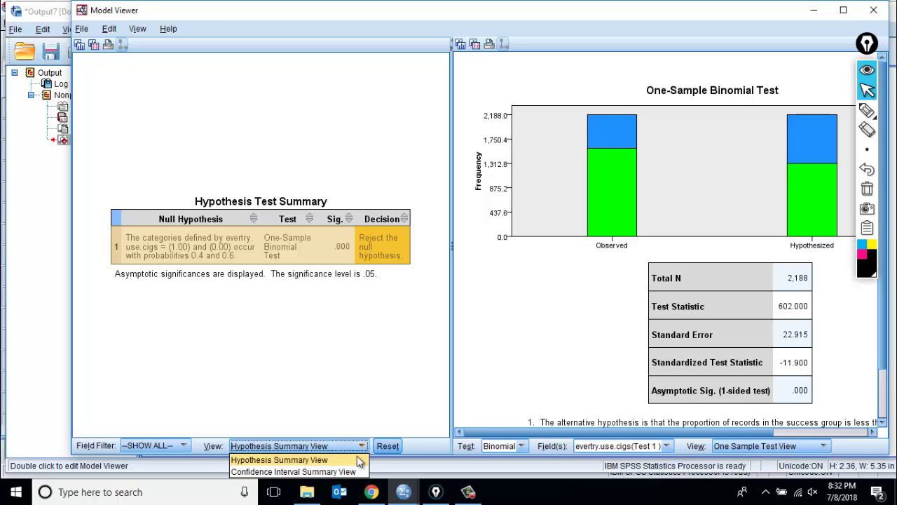
left_click(297, 471)
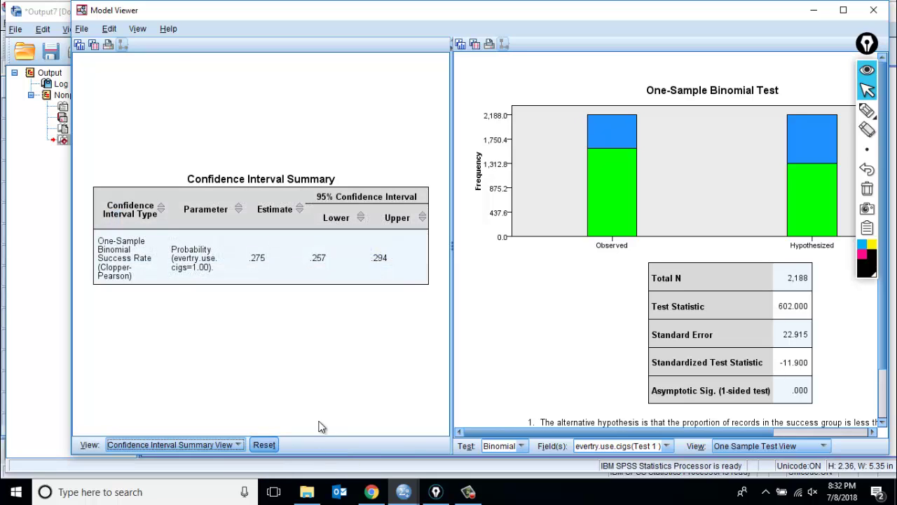
Circle the estimate with the annotation pen and underline the evertry.use.cigs=1.00 parameter and both 95% confidence limits.
left_click(868, 110)
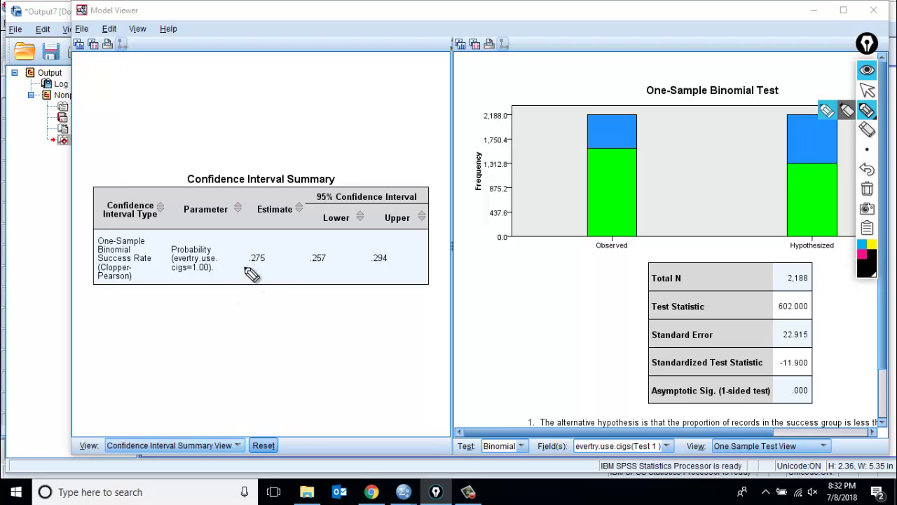
mouse_move(251, 274)
left_mouse_down()
mouse_move(280, 268)
mouse_move(246, 246)
mouse_move(246, 277)
mouse_move(260, 243)
left_mouse_up()
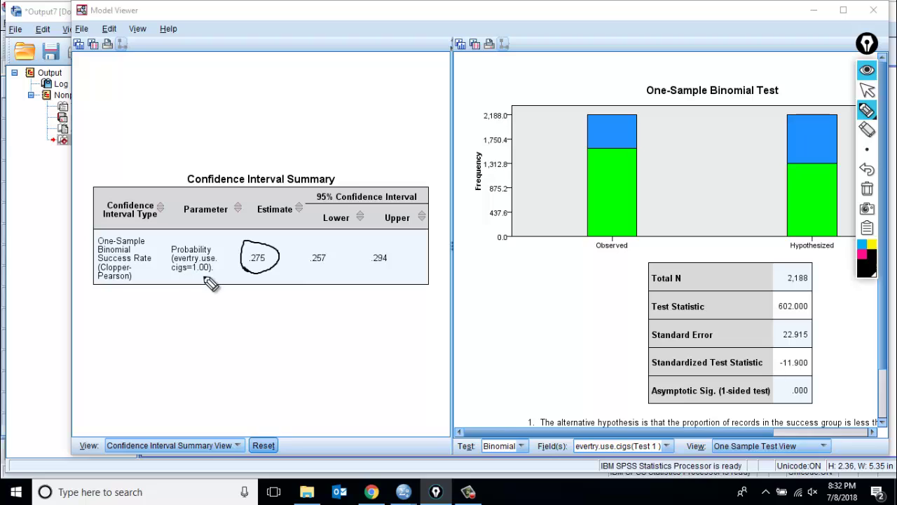
left_click_drag(186, 276, 215, 275)
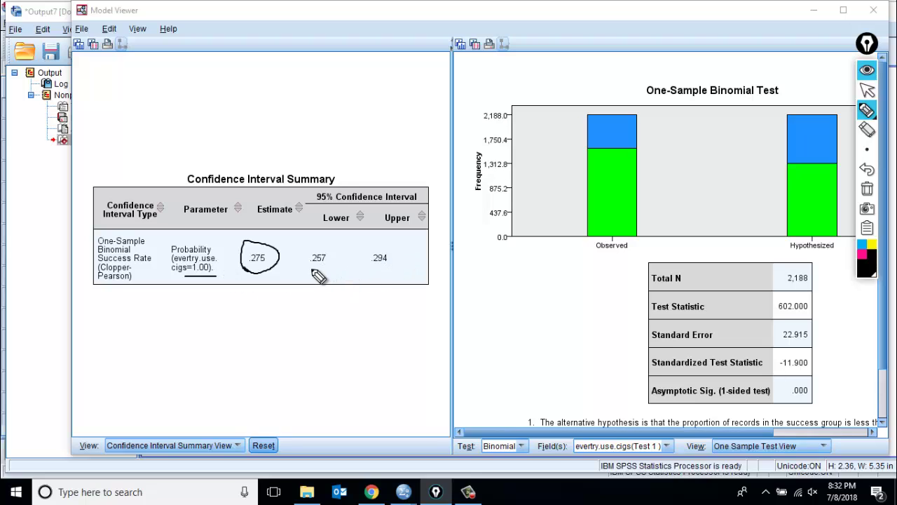
left_click_drag(311, 269, 385, 271)
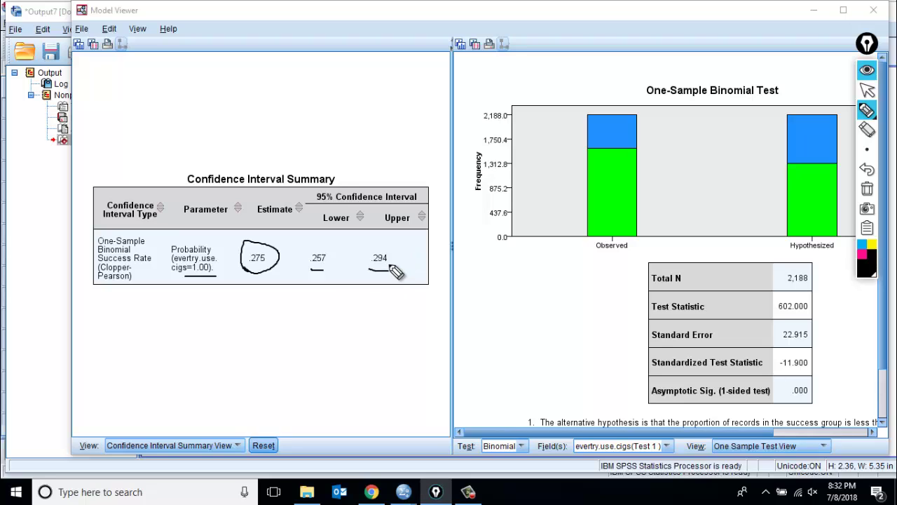
Handwrite and circle .40 above the Confidence Interval Summary, and draw short strokes inside and beside the interval limits for comparison.
left_click(302, 104)
mouse_move(308, 90)
left_mouse_down()
mouse_move(319, 105)
mouse_move(334, 88)
left_mouse_up()
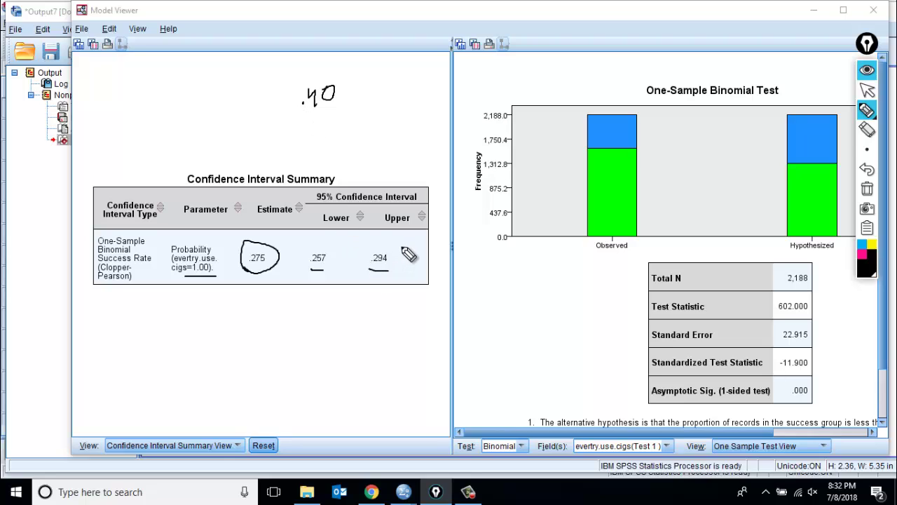
left_click_drag(326, 247, 350, 243)
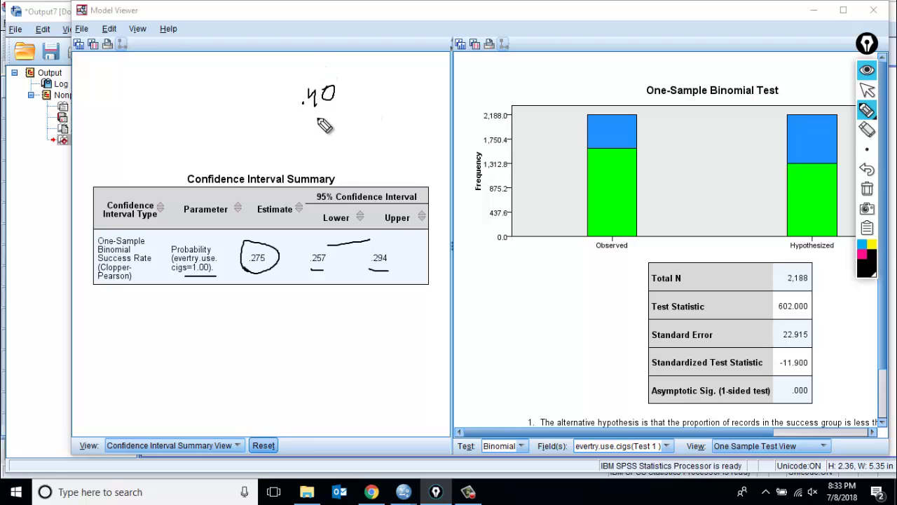
left_click_drag(305, 122, 350, 102)
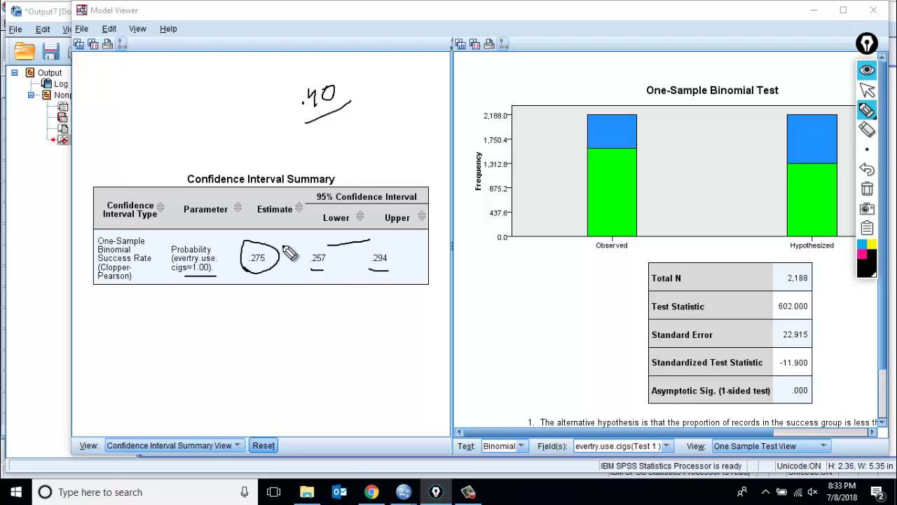
left_click_drag(287, 241, 306, 243)
left_click_drag(395, 236, 435, 231)
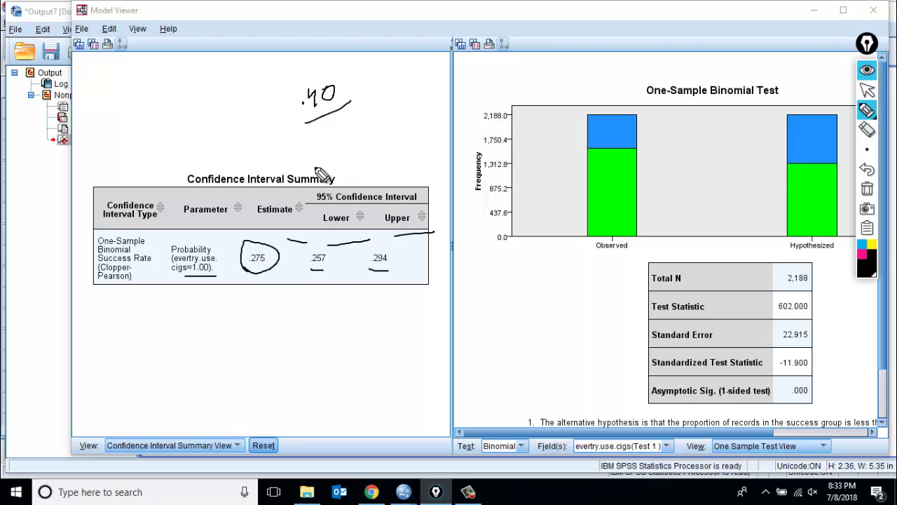
mouse_move(315, 127)
left_mouse_down()
mouse_move(361, 95)
mouse_move(294, 135)
mouse_move(334, 130)
left_mouse_up()
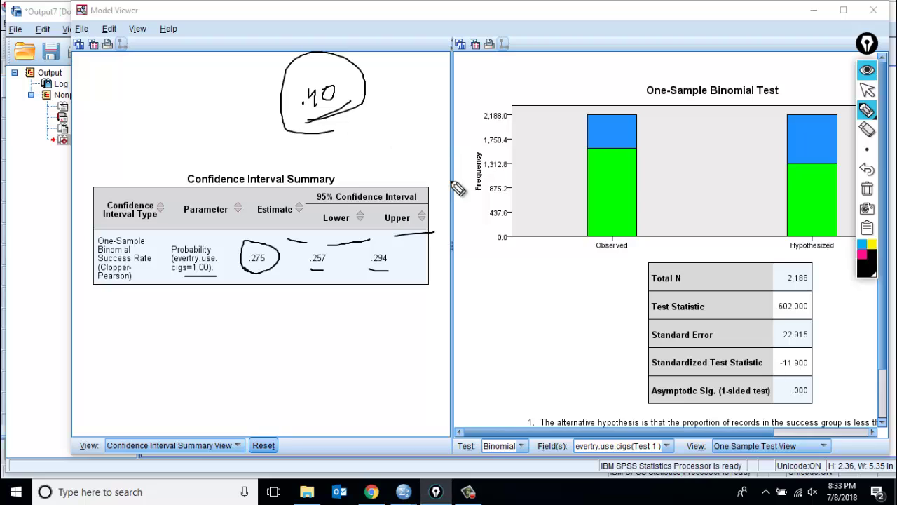
Circle the estimate together with its confidence limits, and clear all pen annotations from the screen.
mouse_move(308, 283)
left_mouse_down()
mouse_move(418, 278)
mouse_move(398, 232)
mouse_move(256, 290)
mouse_move(312, 291)
left_mouse_up()
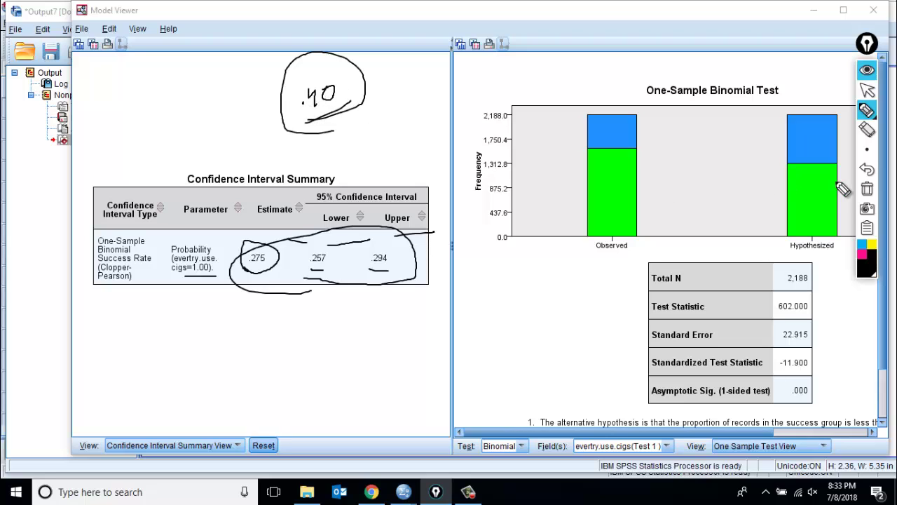
left_click(867, 90)
left_click(867, 189)
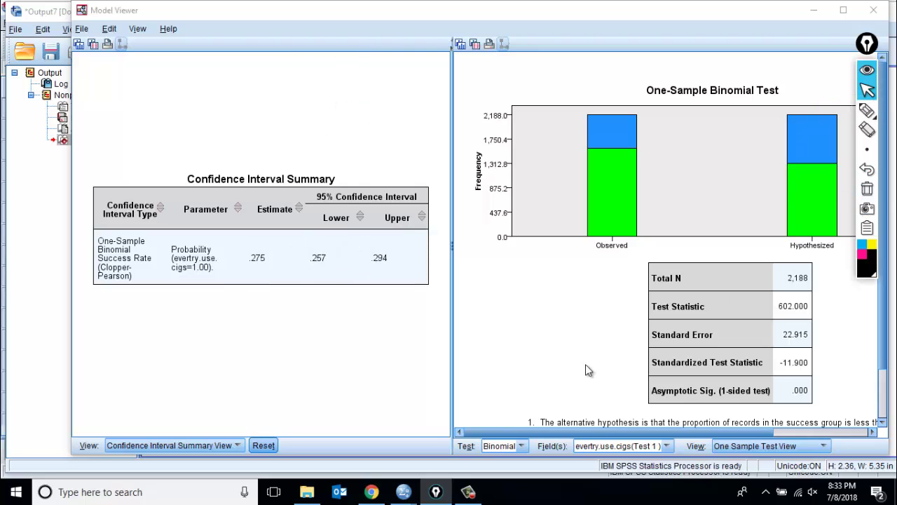